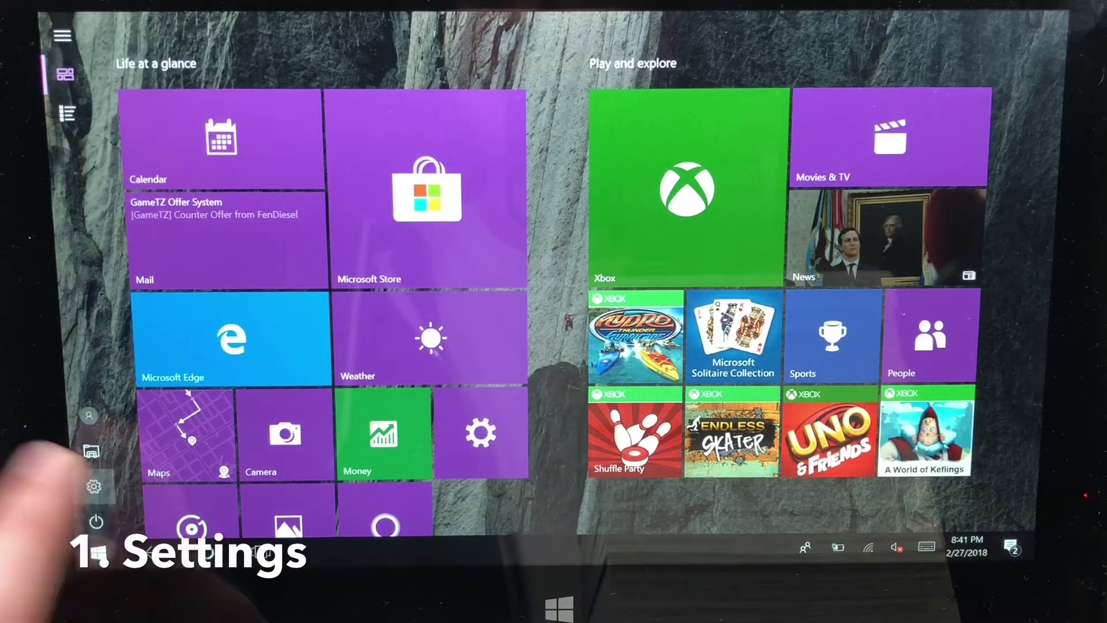
# - Go to Settings > Update & Security > Recovery to start Reset this PC
pyautogui.click(94, 486)
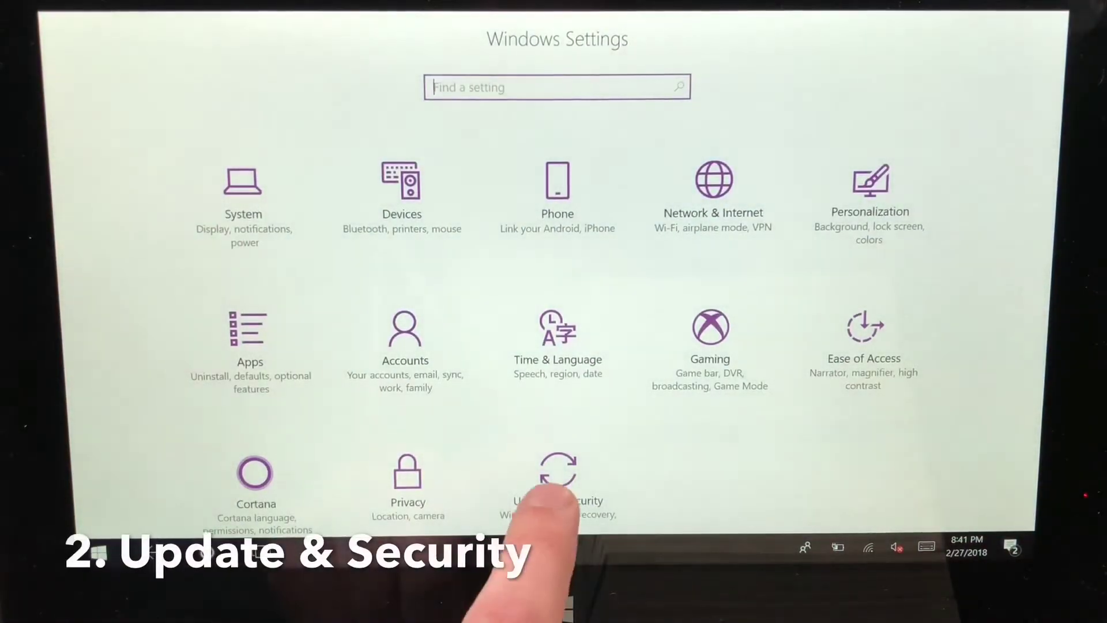
pyautogui.click(558, 476)
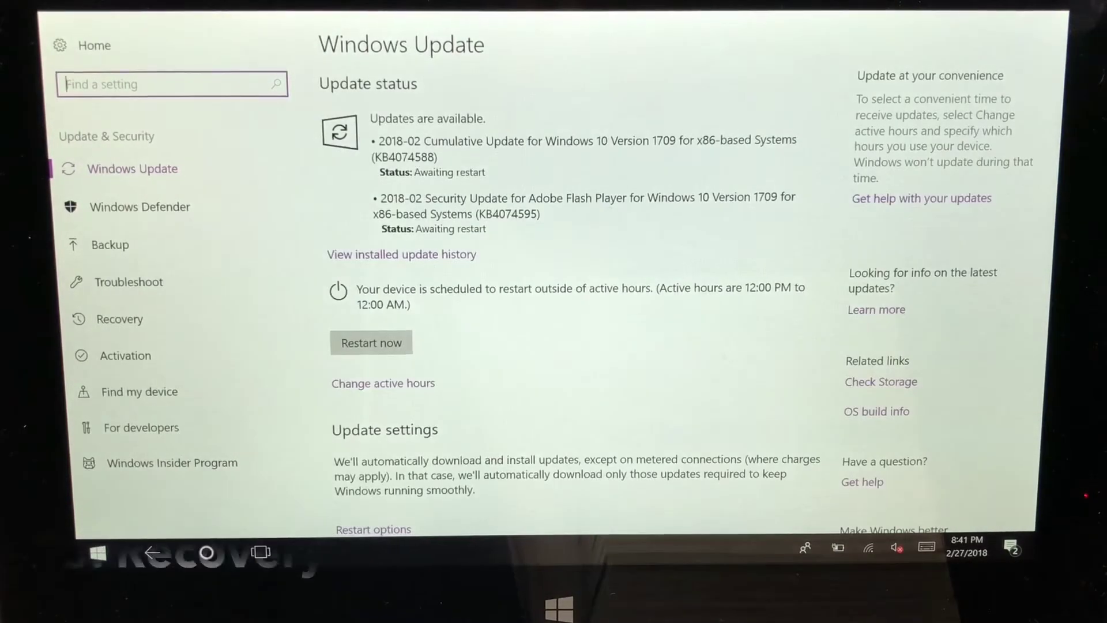
pyautogui.click(120, 319)
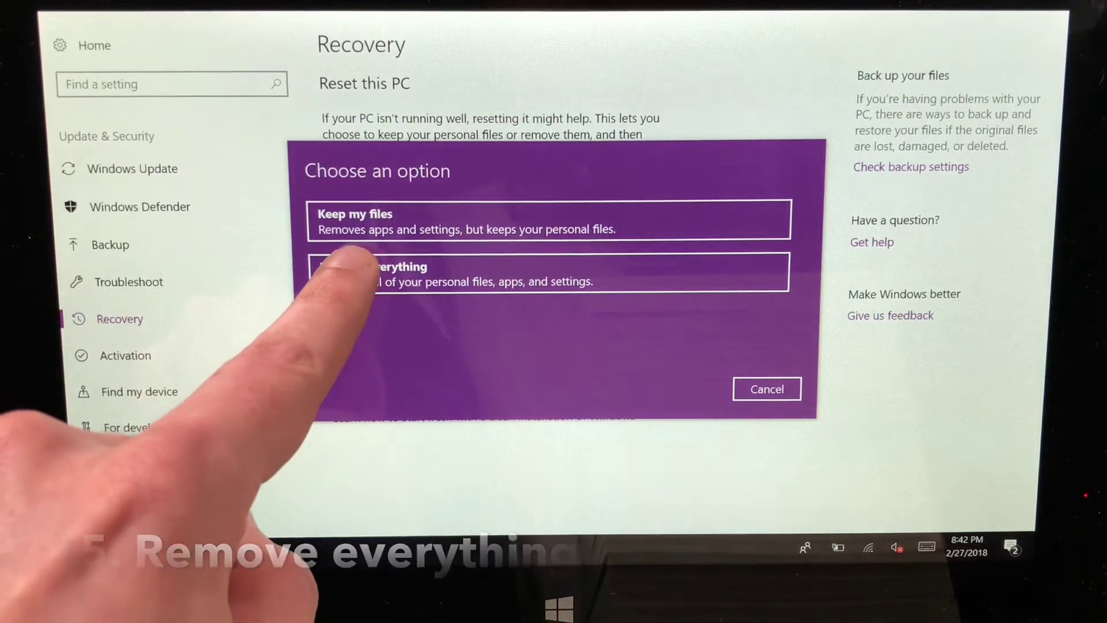
# - Choose Remove everything to delete all files, apps and settings
pyautogui.click(346, 269)
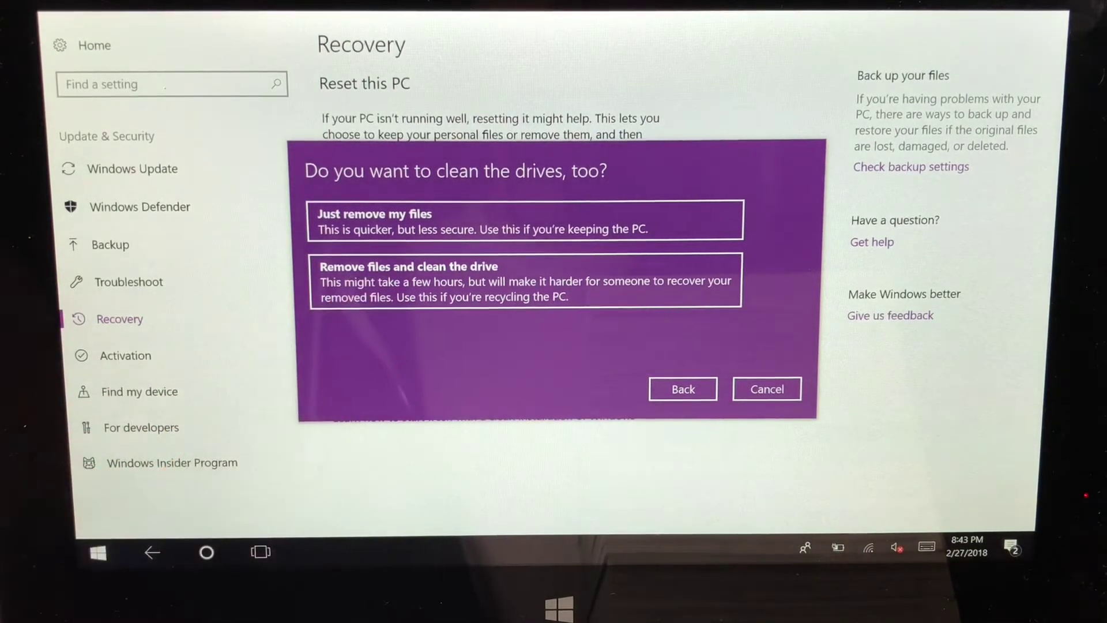
# - Choose Remove files and clean the drive for the reset
pyautogui.click(371, 269)
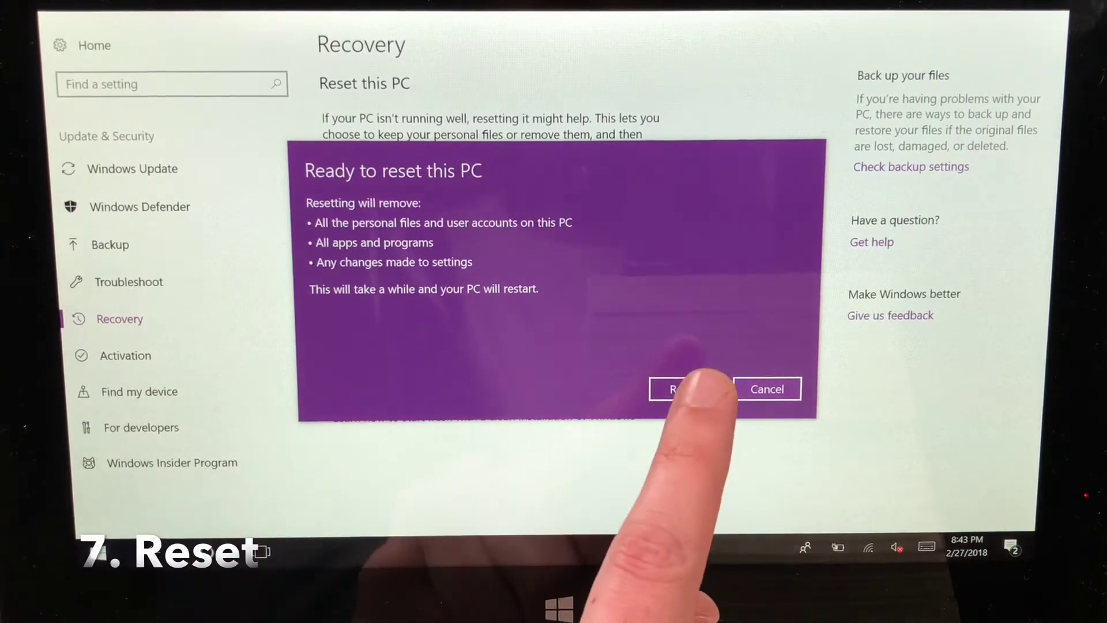
# - Start the reset and let the PC reinstall Windows into first-time setup
pyautogui.click(682, 388)
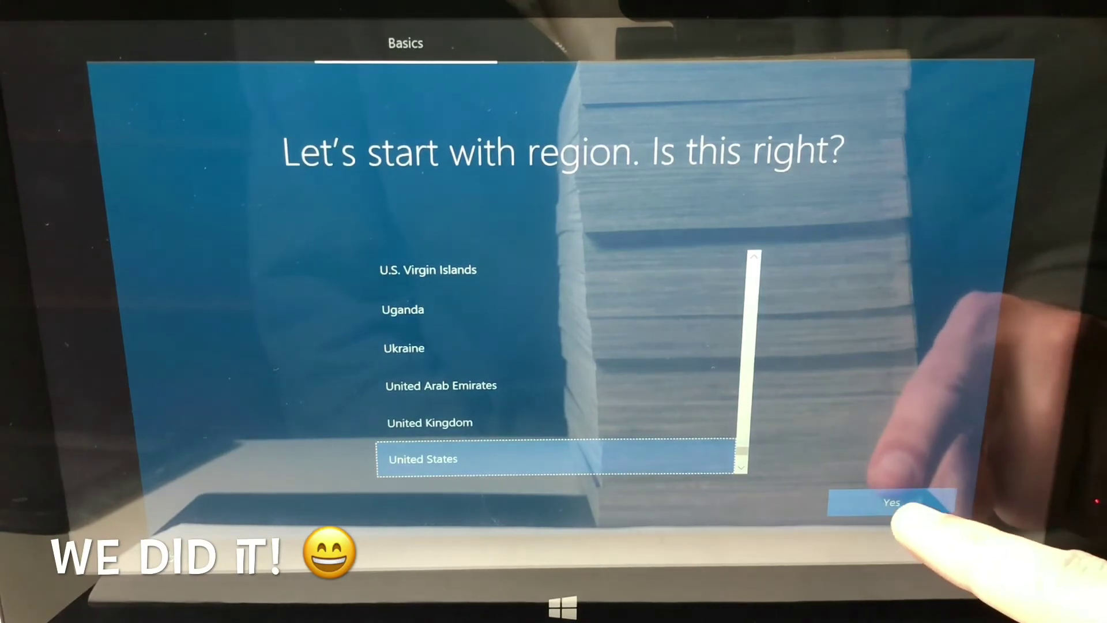
# - Accept the United States region and US keyboard, skipping a second layout
pyautogui.click(892, 502)
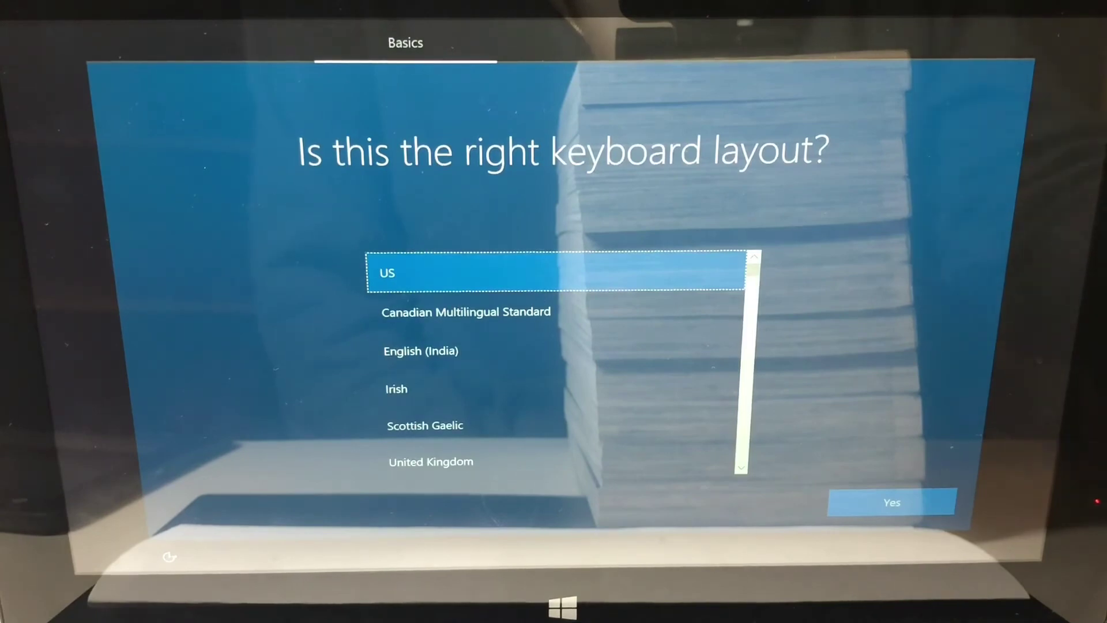
pyautogui.click(891, 502)
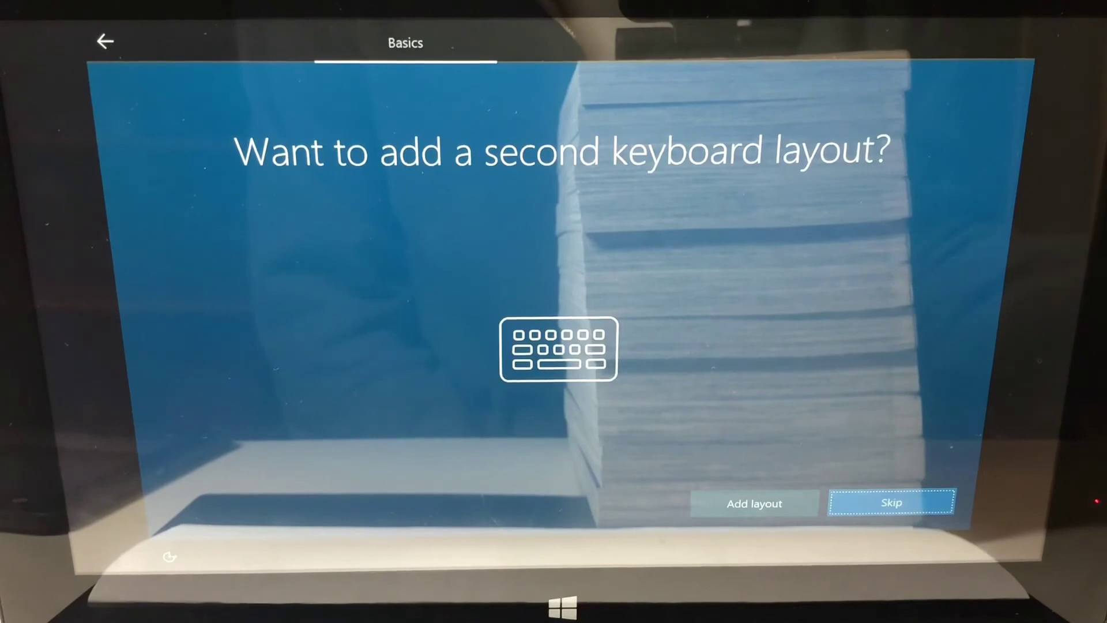
pyautogui.click(892, 503)
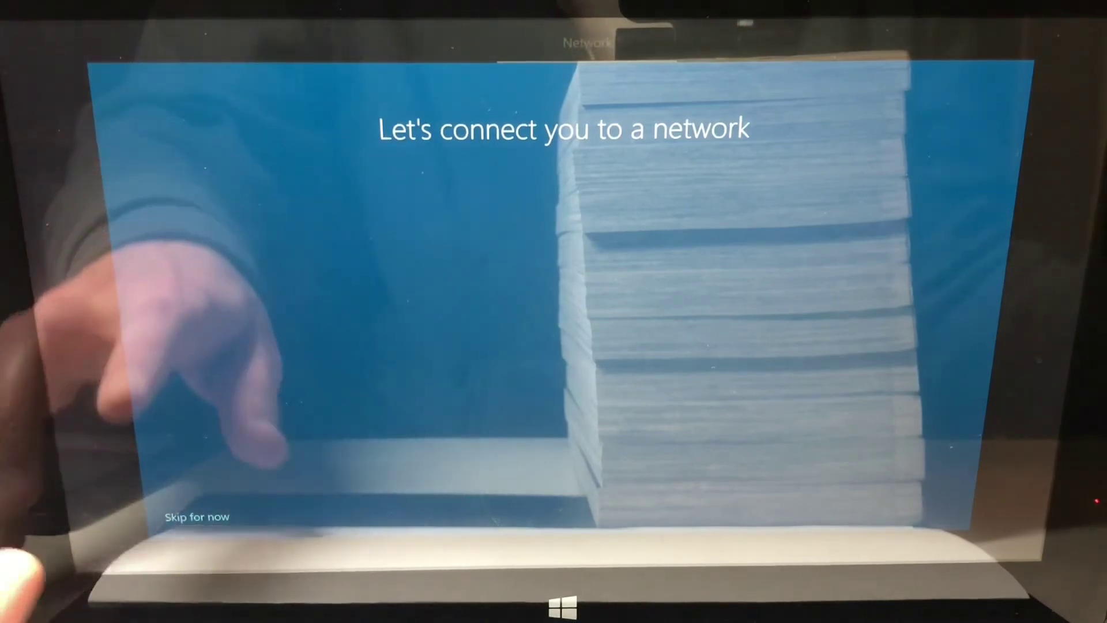
# - Skip the network connection and accept the Windows license agreement
pyautogui.click(197, 517)
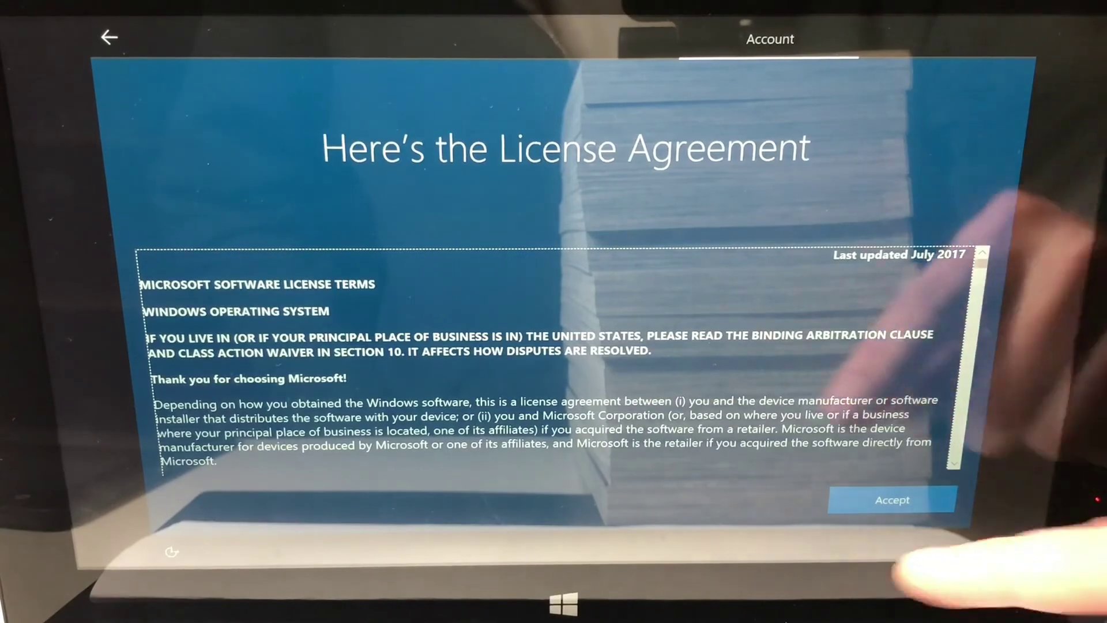
pyautogui.click(891, 500)
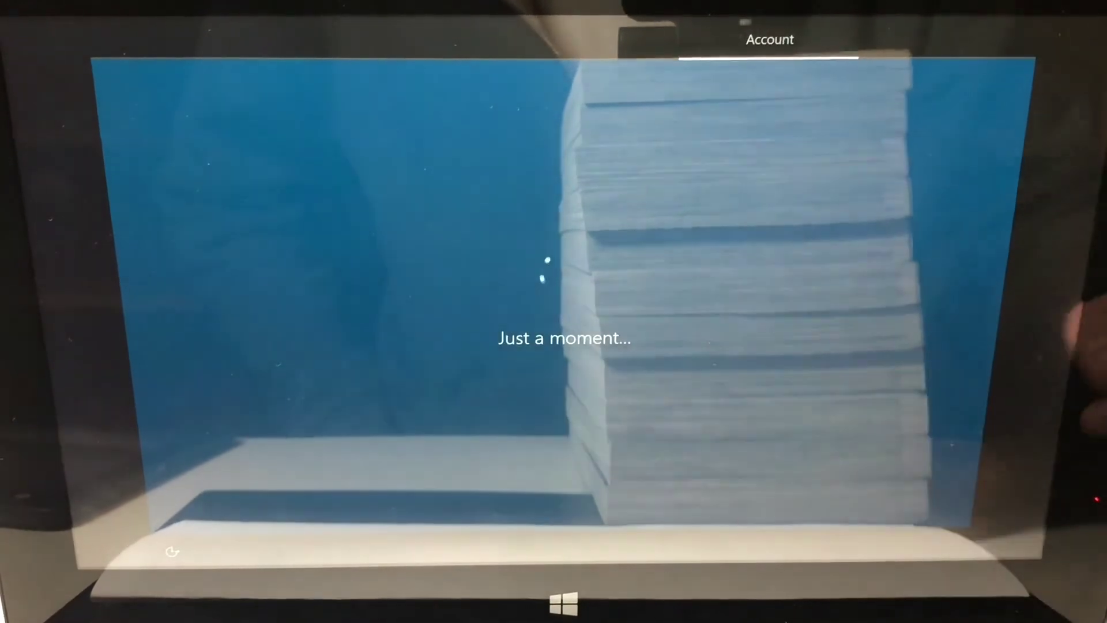